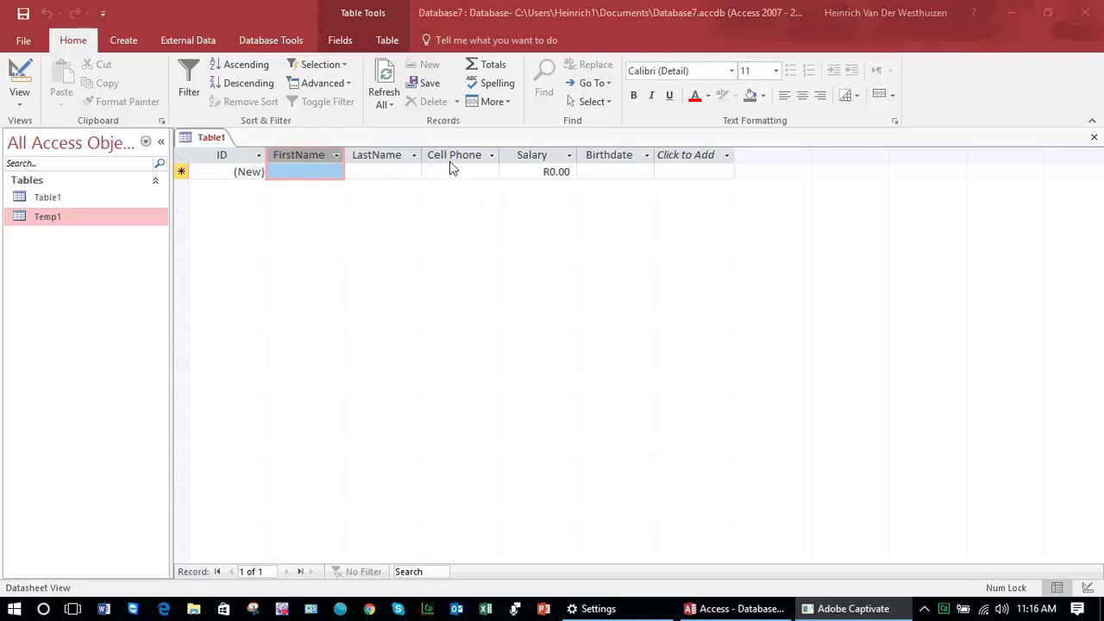
right_click(304, 154)
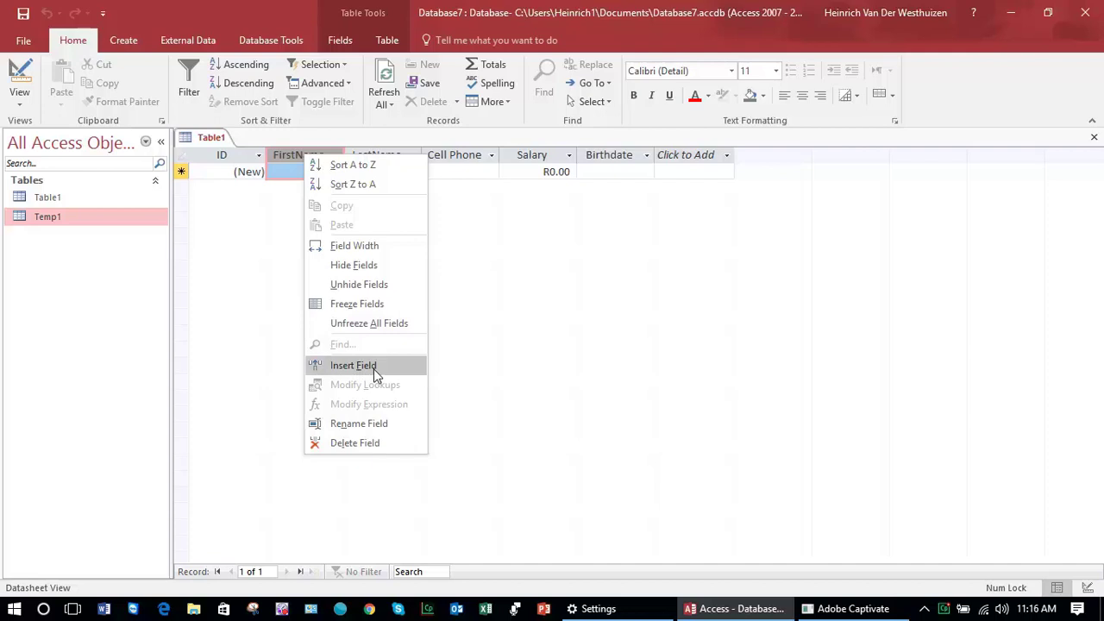
click(521, 279)
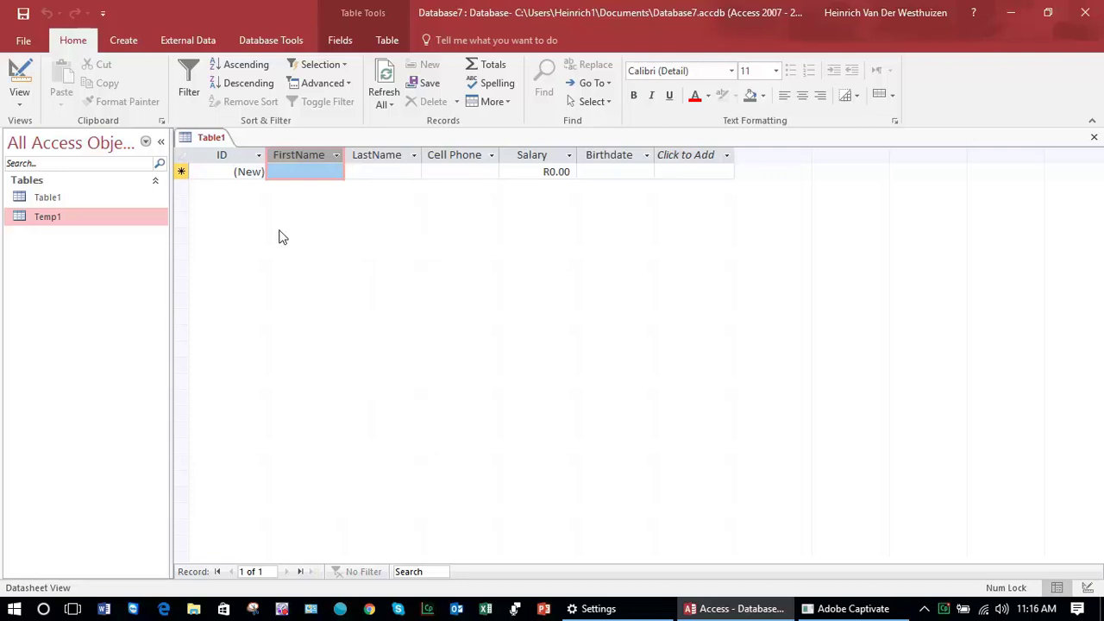
Switch Table1 to Design View and delete the Birthdate field
click(23, 110)
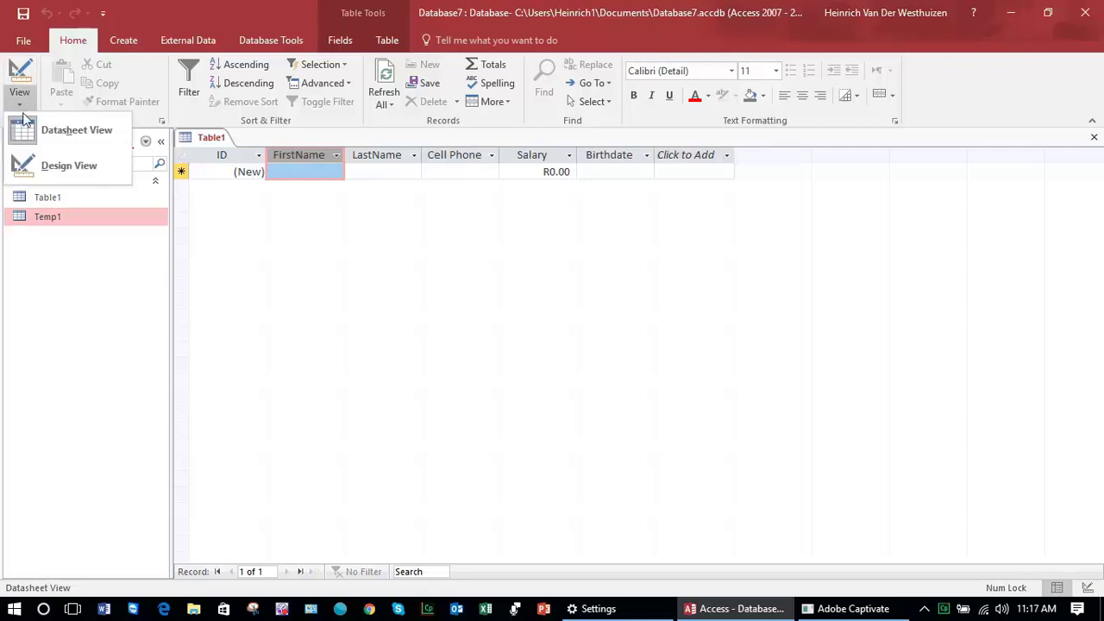
click(50, 170)
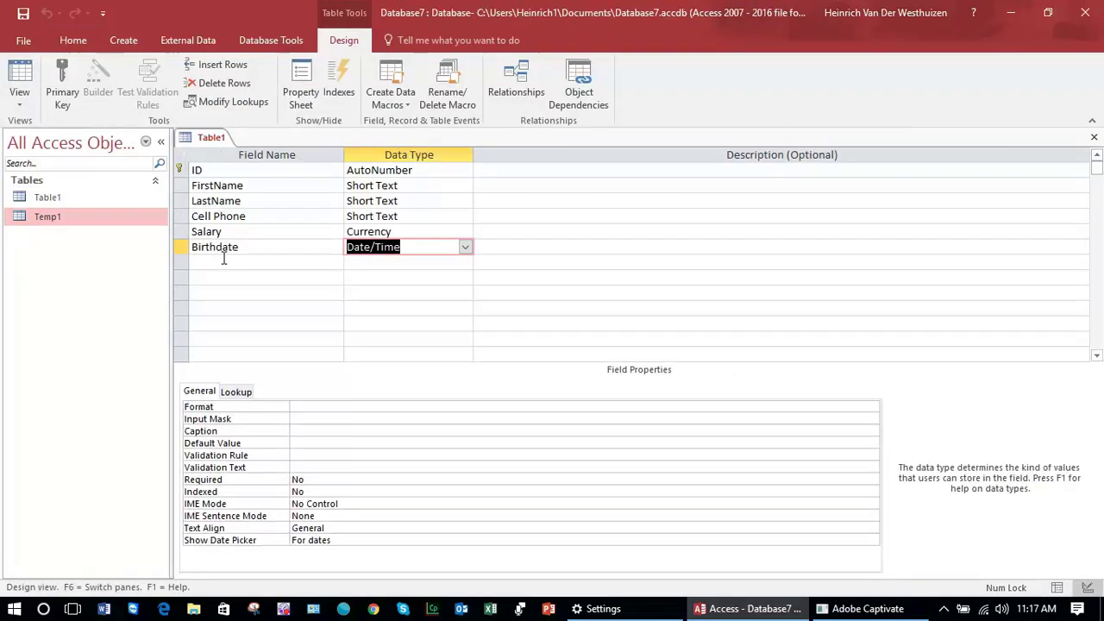
click(183, 250)
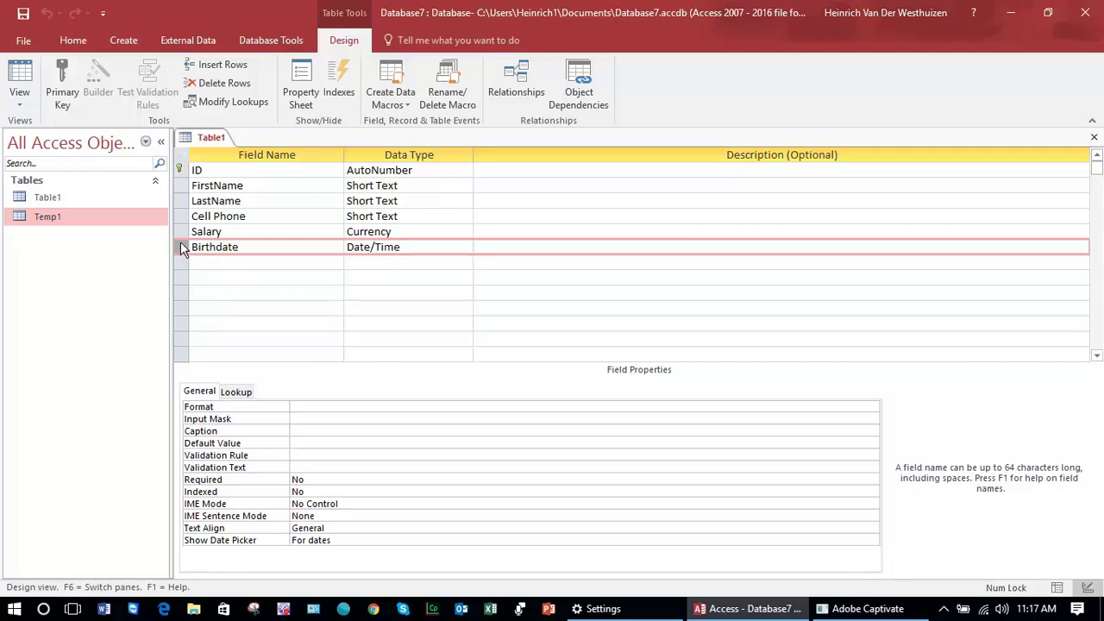
right_click(182, 249)
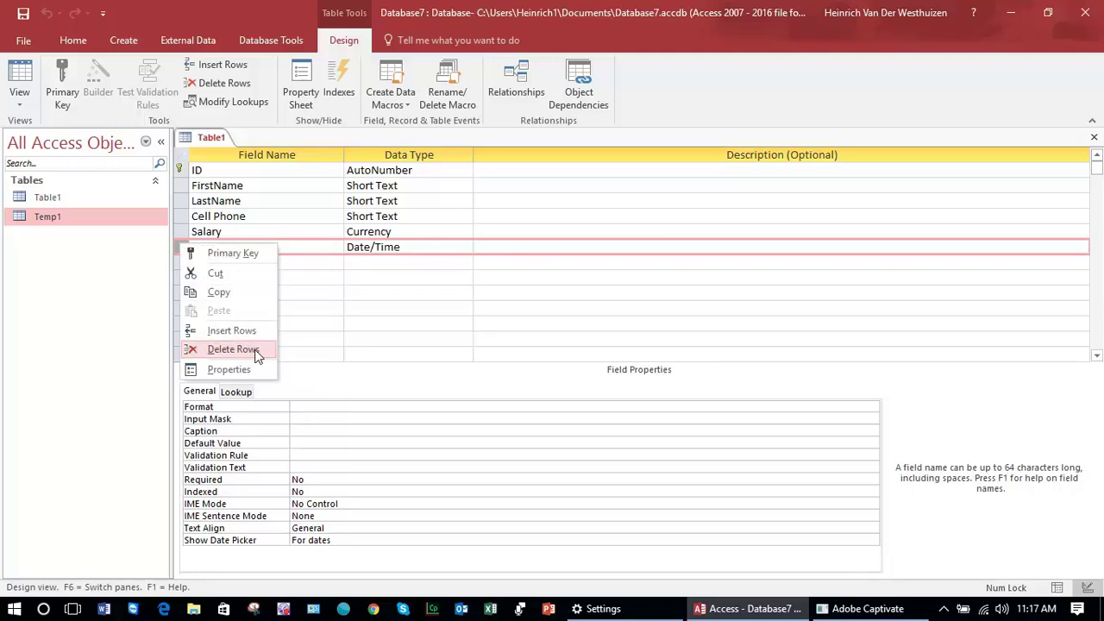
click(256, 355)
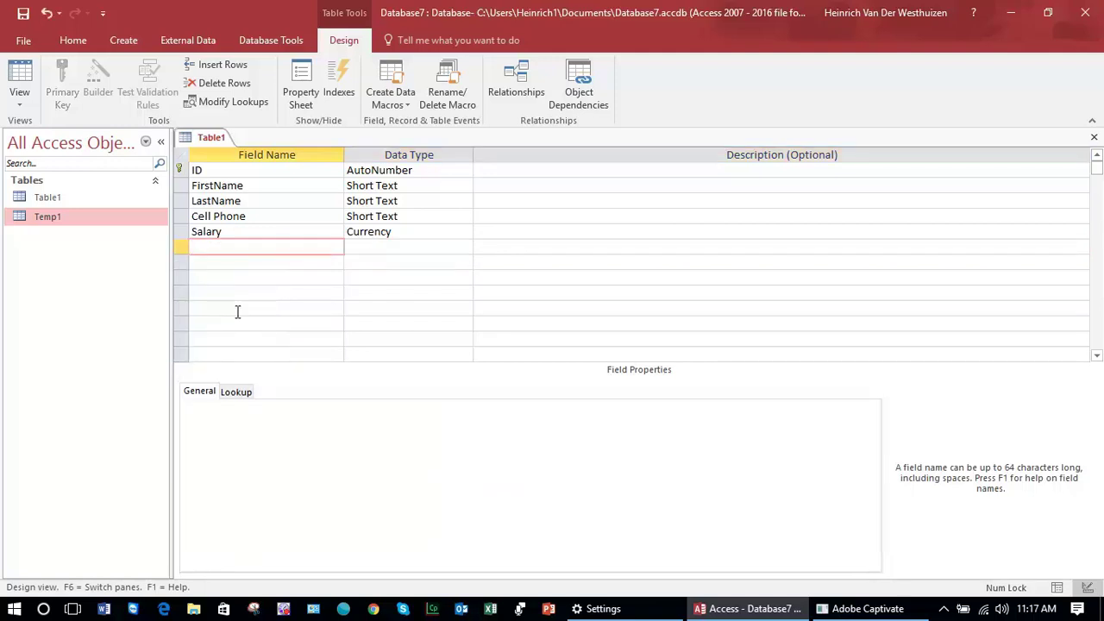
Delete the Salary field from Table1's design
click(183, 238)
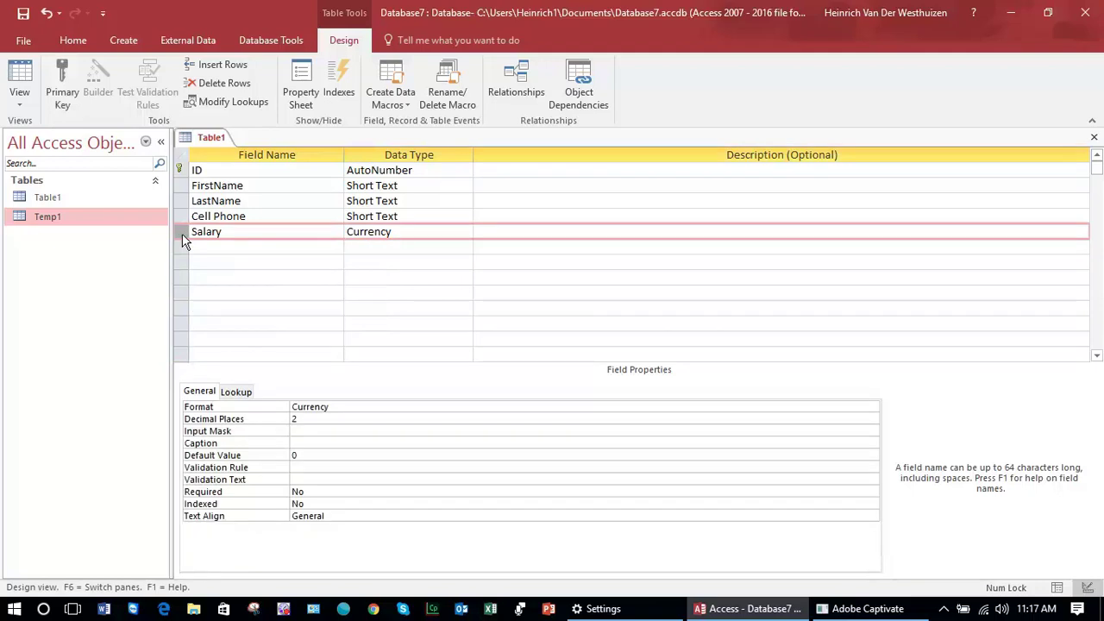
click(182, 232)
key(Delete)
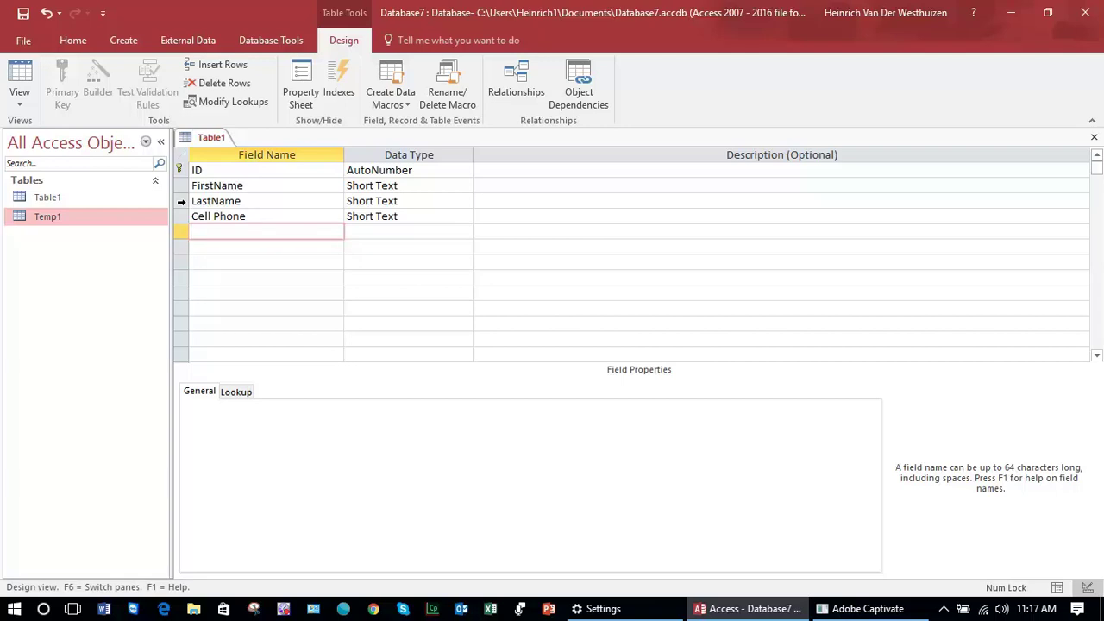
Insert a blank row above the Cell Phone field, and delete that row again
click(24, 101)
click(40, 160)
right_click(184, 220)
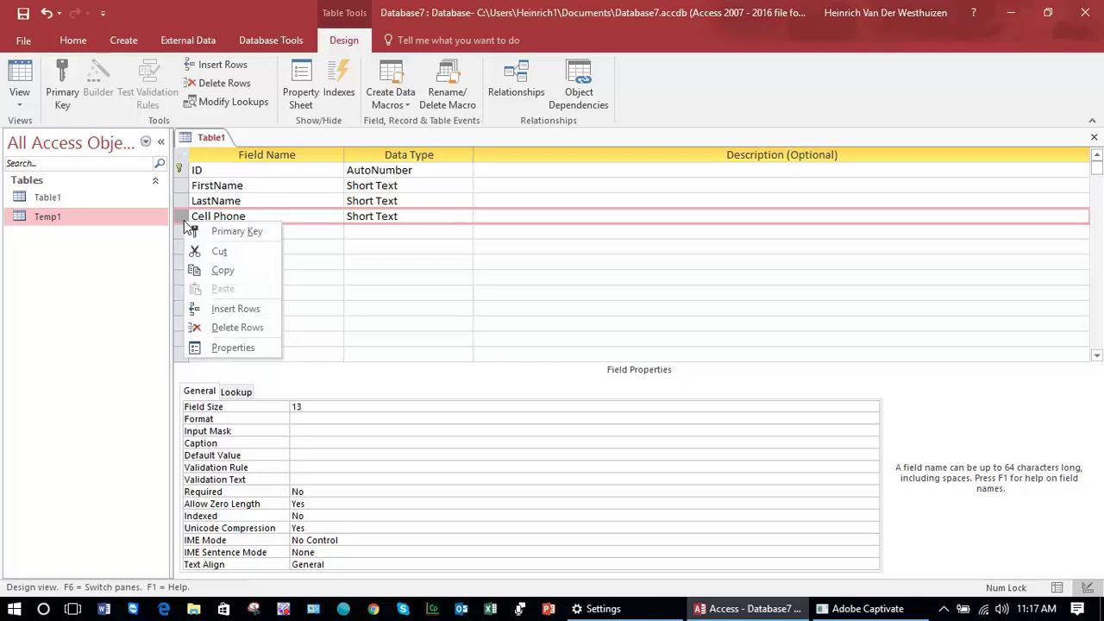
click(256, 309)
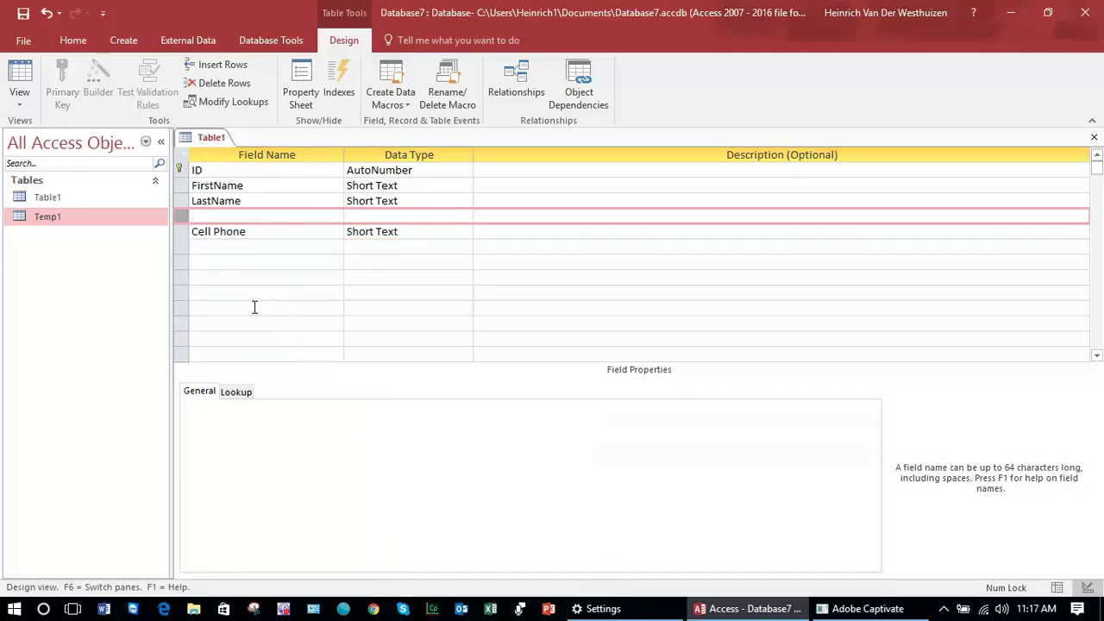
right_click(184, 215)
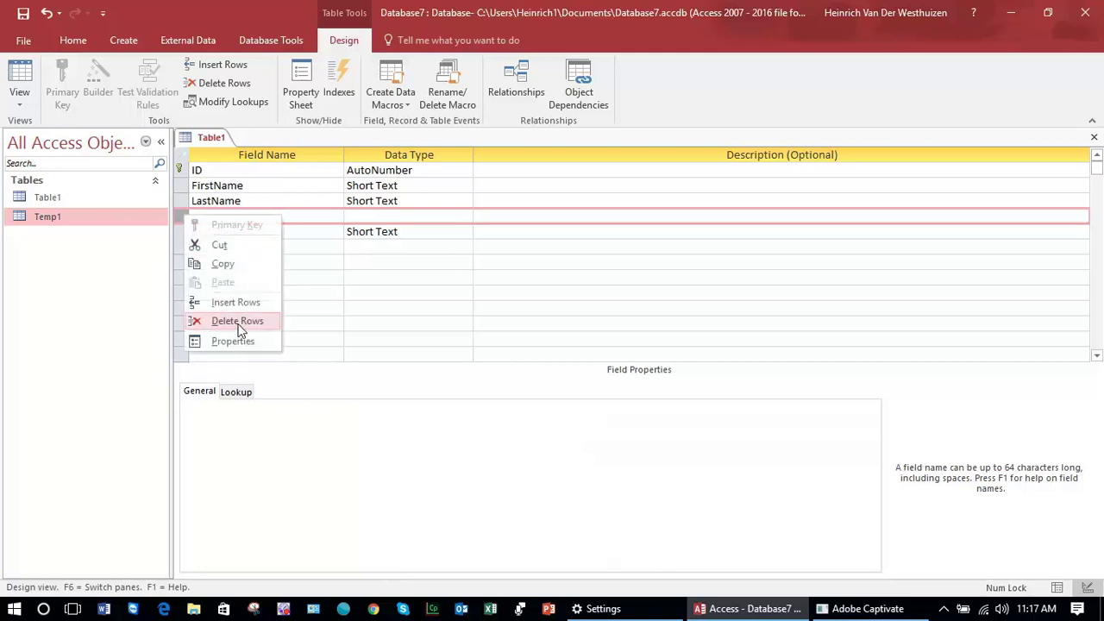
click(240, 321)
Reorder the fields in Table1's design by moving LastName above FirstName and FirstName below Cell Phone
click(183, 203)
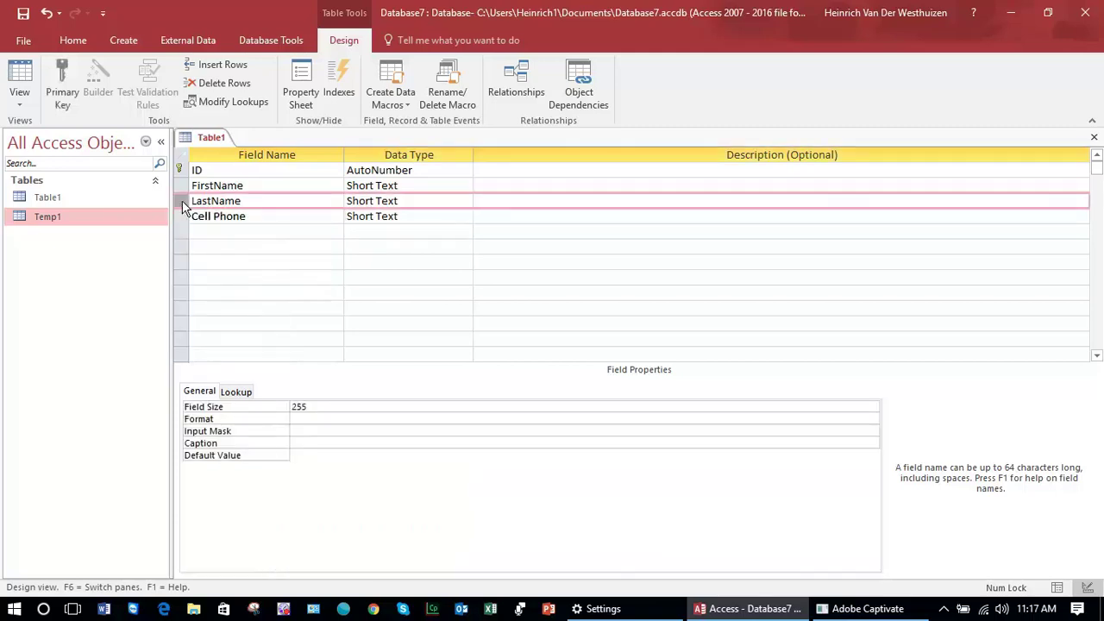
mouse_move(183, 207)
mouse_down()
mouse_move(184, 246)
mouse_move(180, 188)
mouse_up()
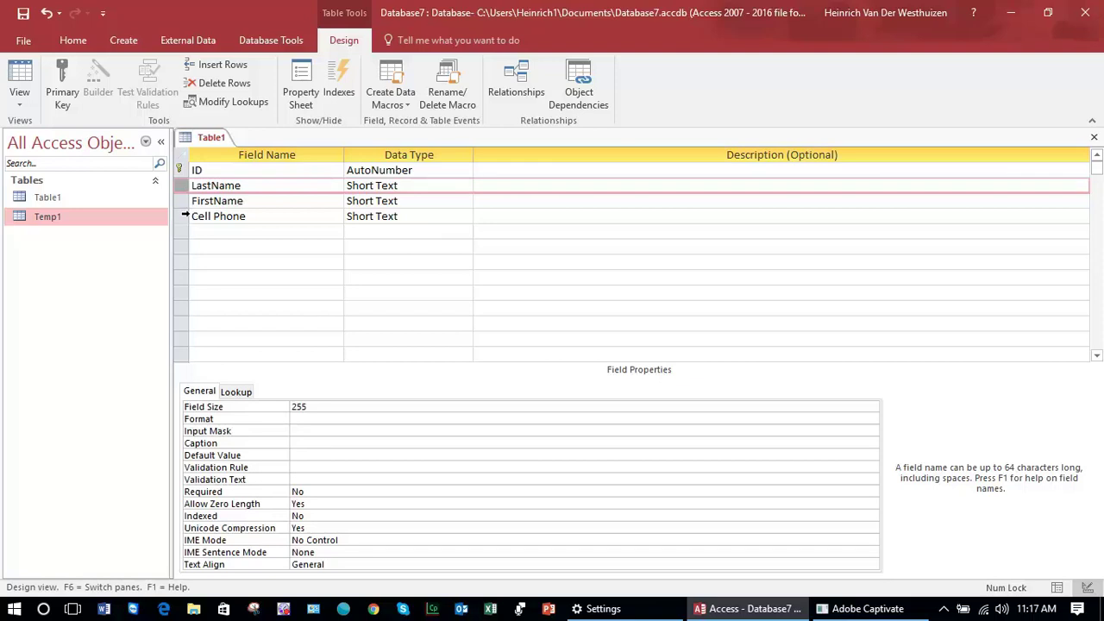
drag(180, 200, 180, 216)
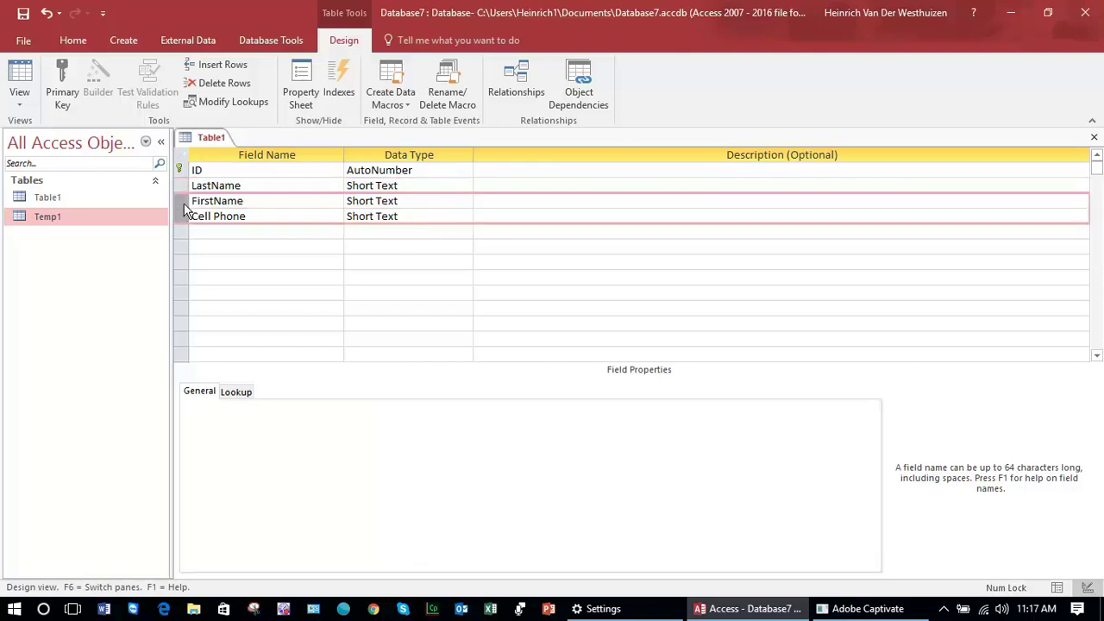
click(202, 253)
click(181, 201)
drag(181, 201, 189, 231)
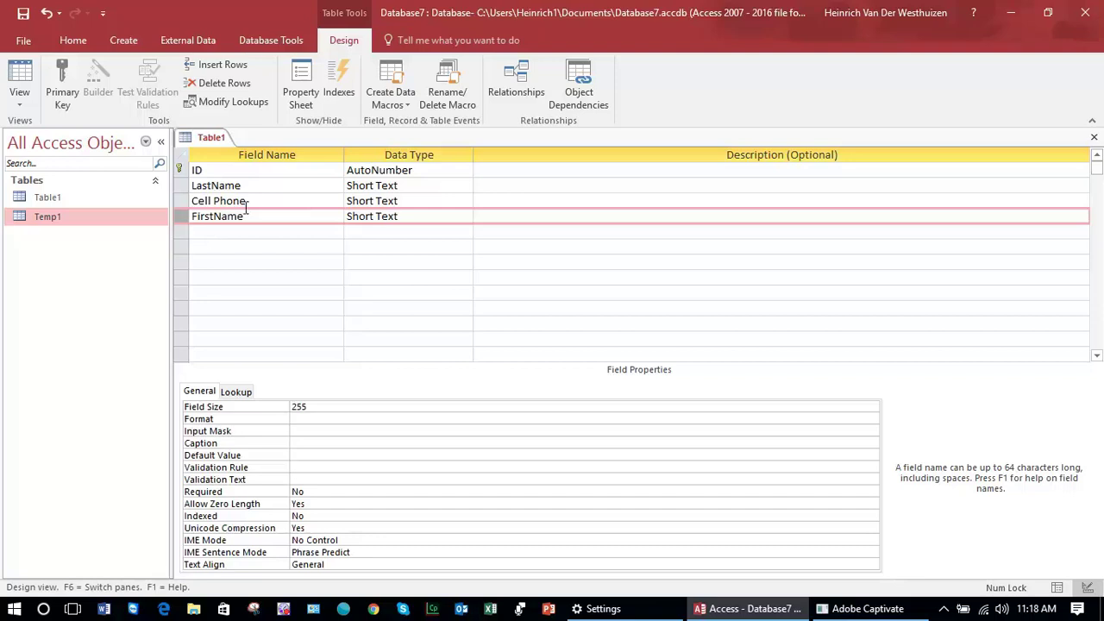
Examine the ID field's primary key marker and its field properties
click(182, 168)
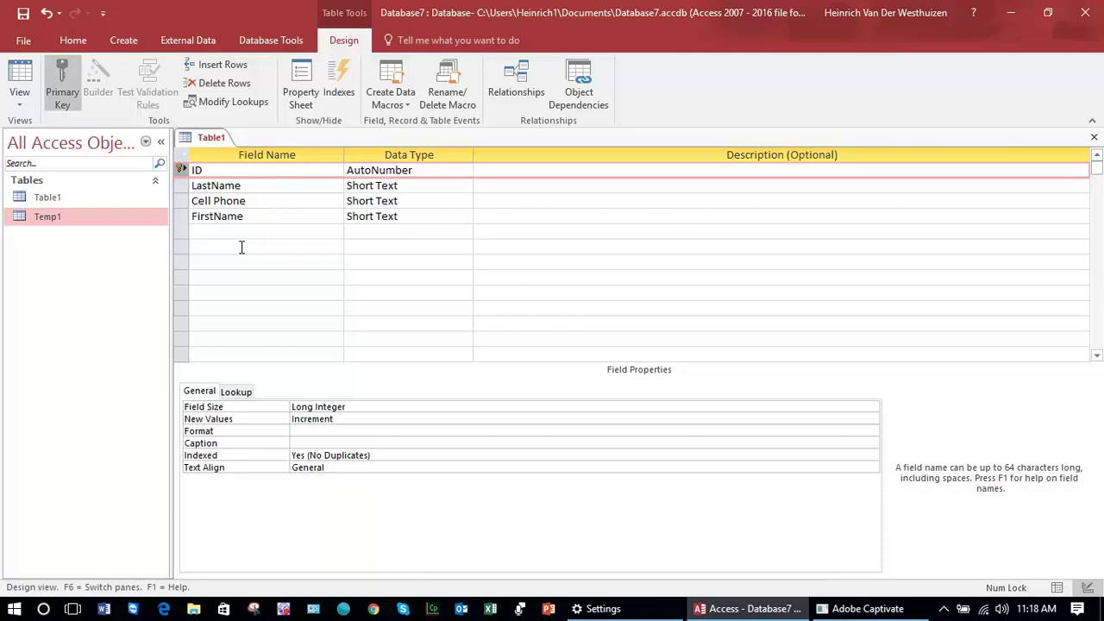
click(22, 105)
click(49, 163)
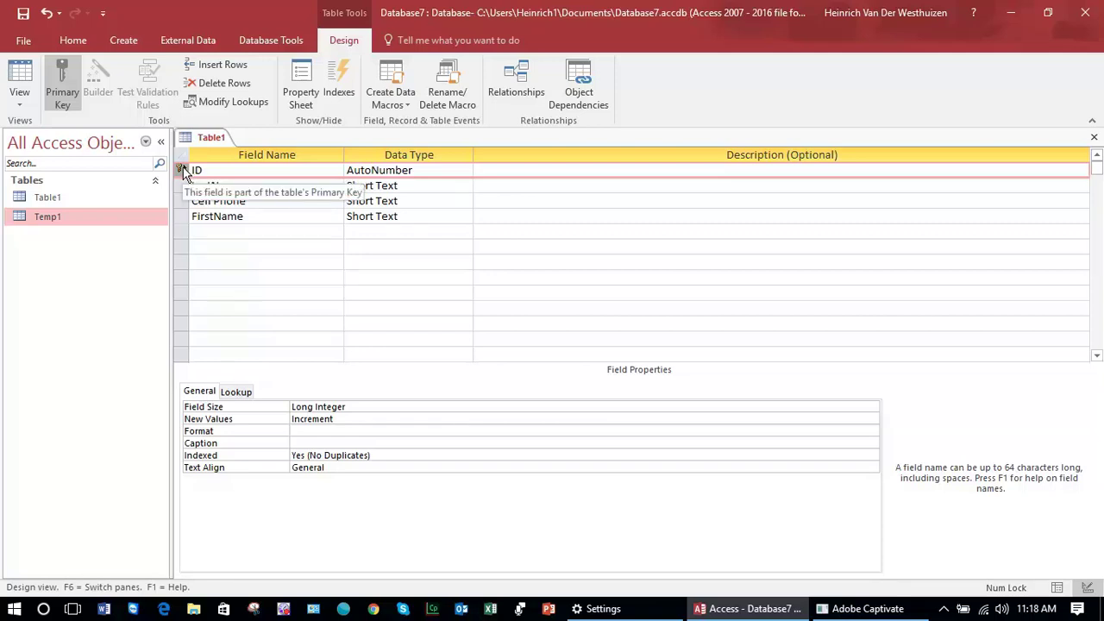
click(279, 196)
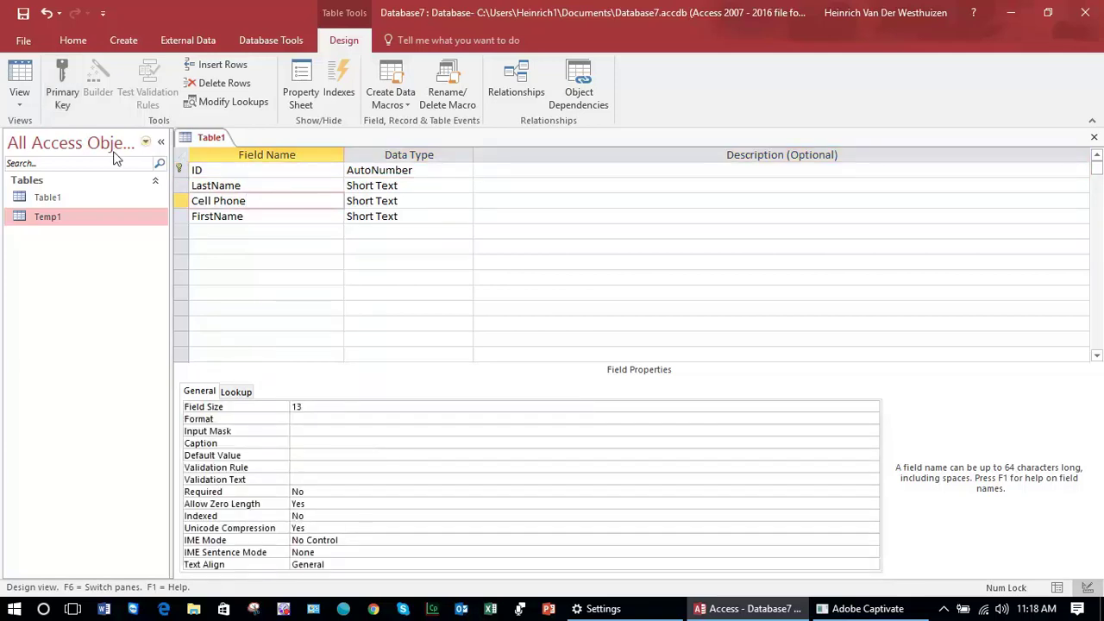
Switch Table1 to Datasheet View, saving the design changes
click(21, 82)
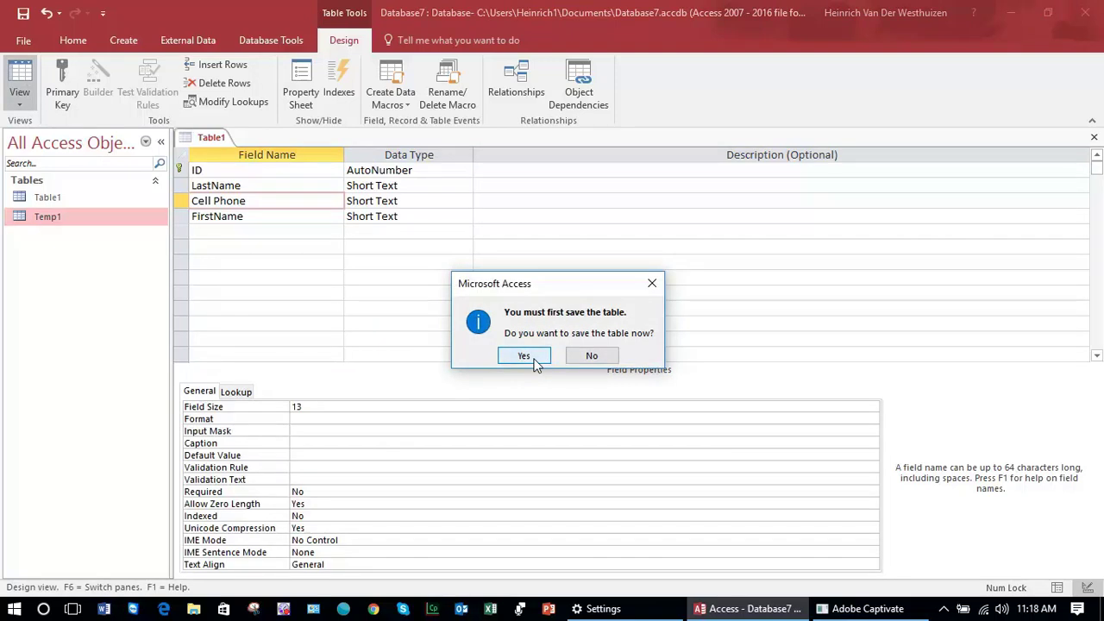
click(536, 357)
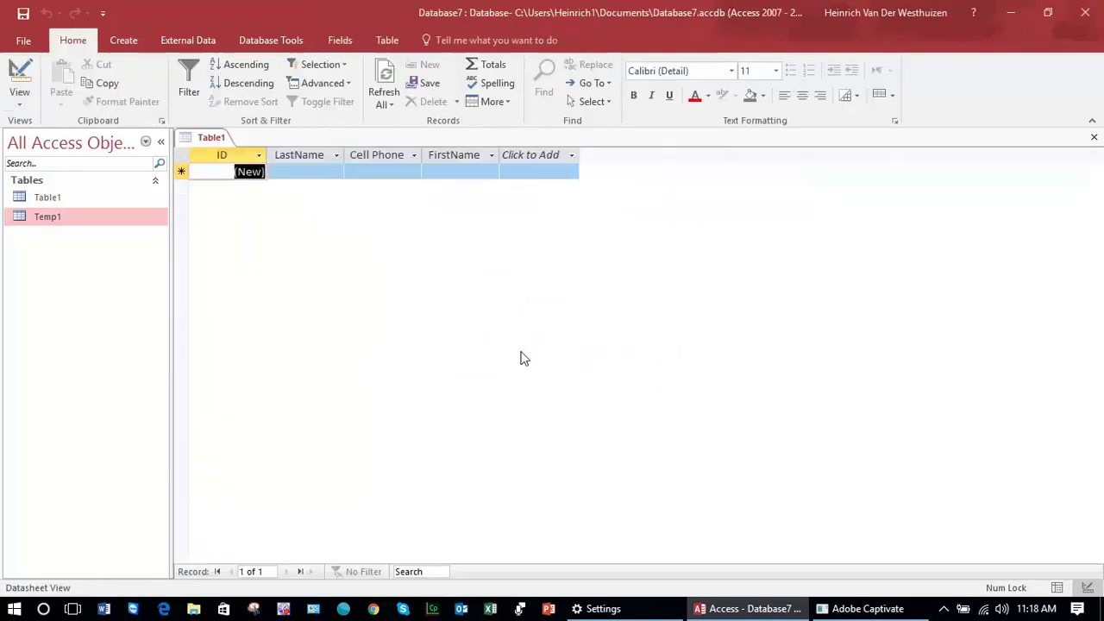
click(19, 102)
click(68, 130)
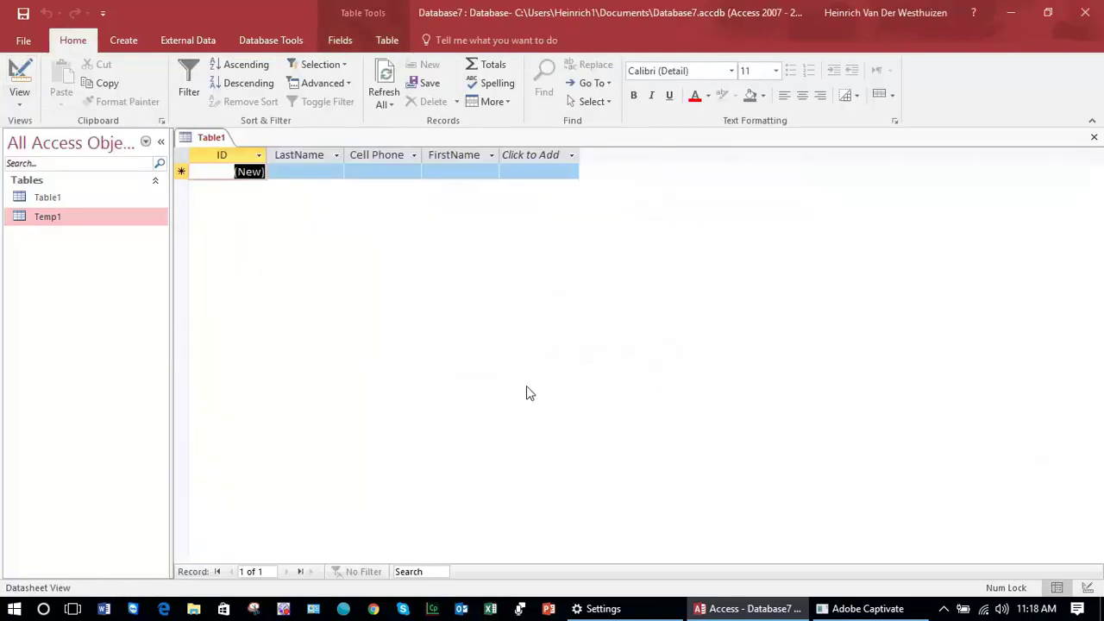
Move the LastName column behind FirstName in Table1's datasheet
click(312, 154)
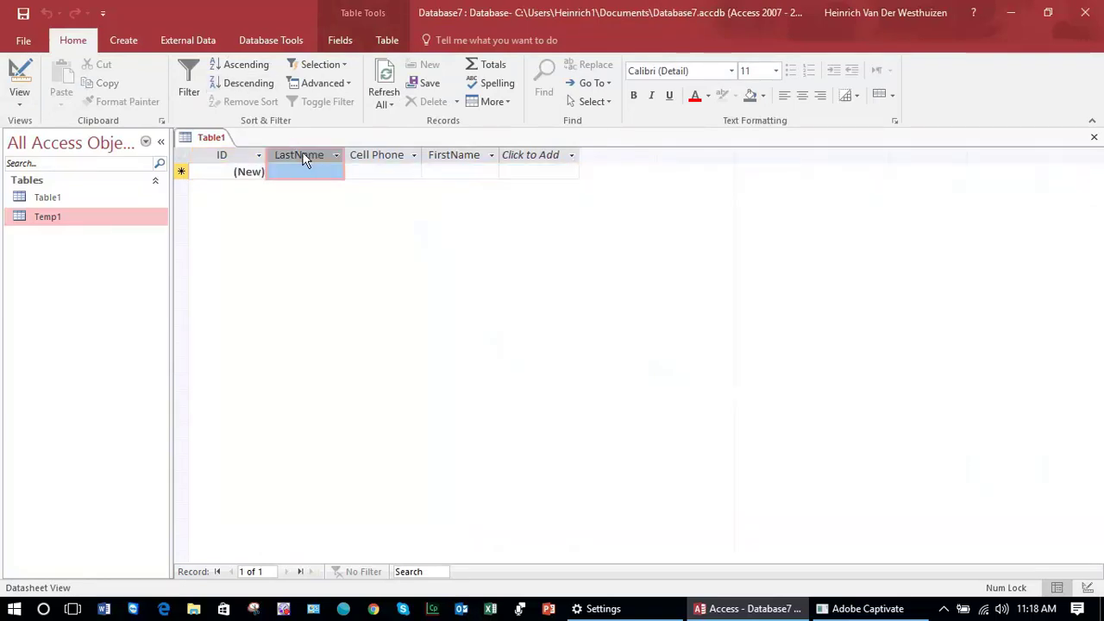
drag(304, 160, 384, 179)
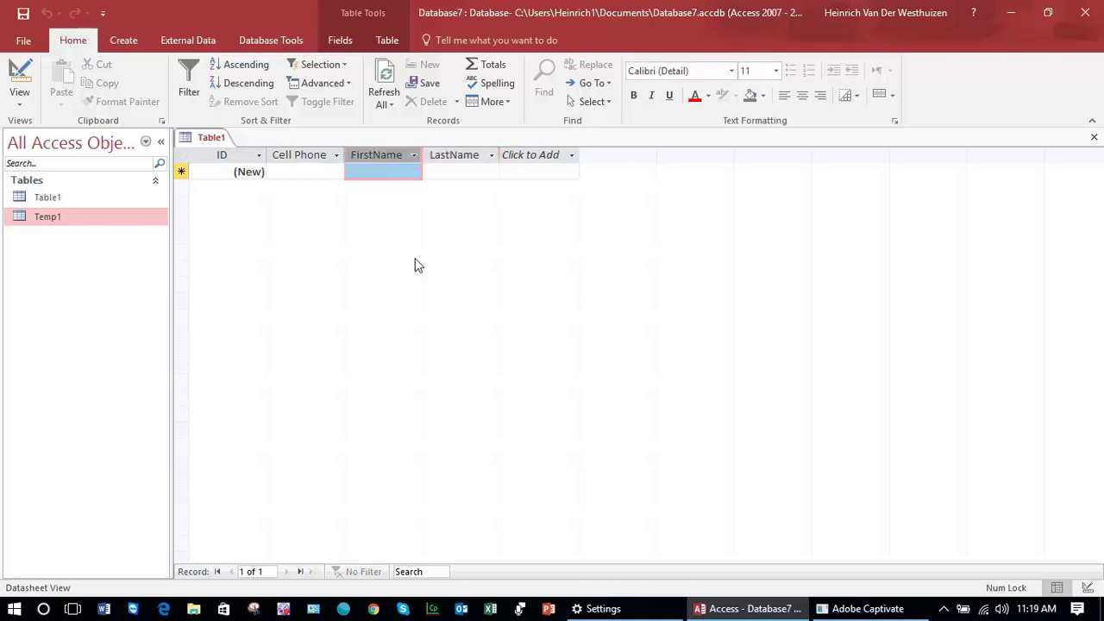
click(263, 154)
drag(263, 154, 236, 152)
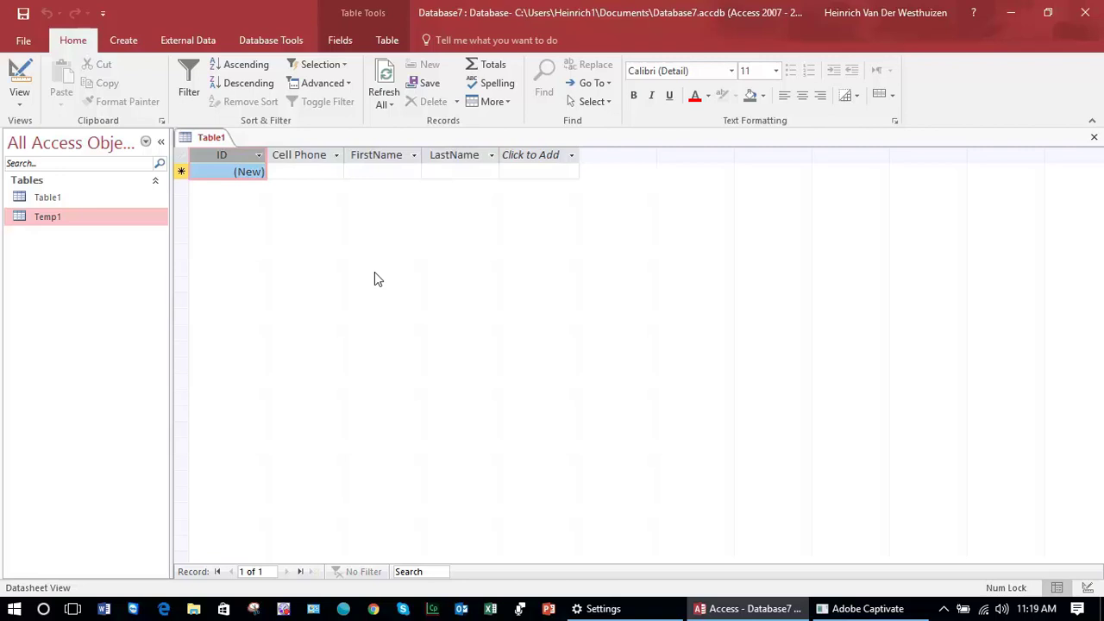
Insert a new field in front of LastName in the datasheet, and delete that field again
click(21, 101)
click(53, 128)
right_click(435, 160)
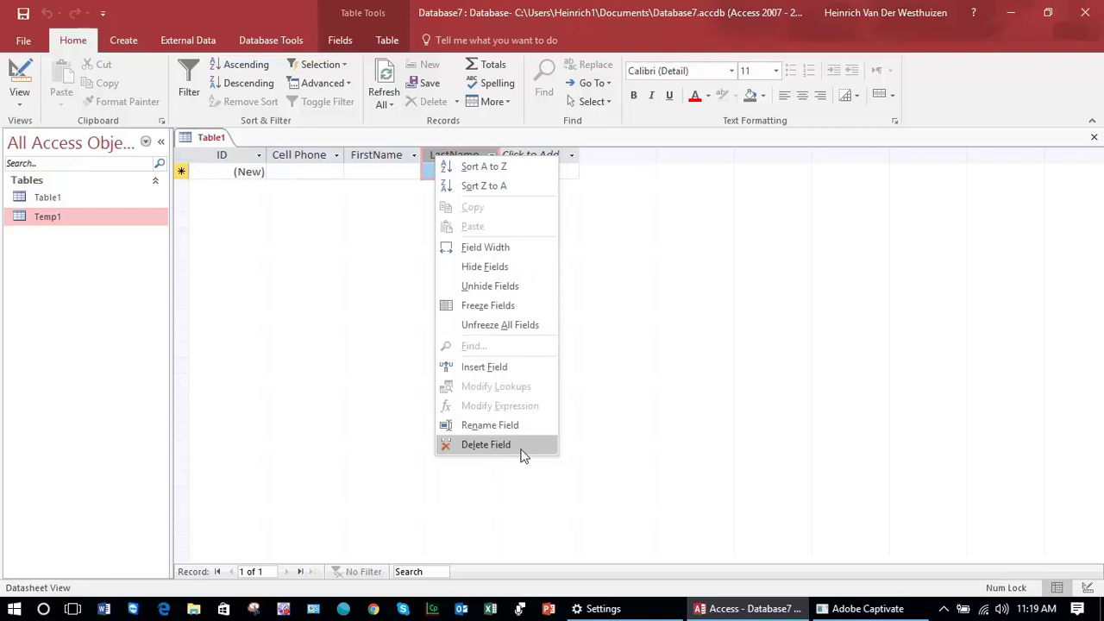
click(512, 368)
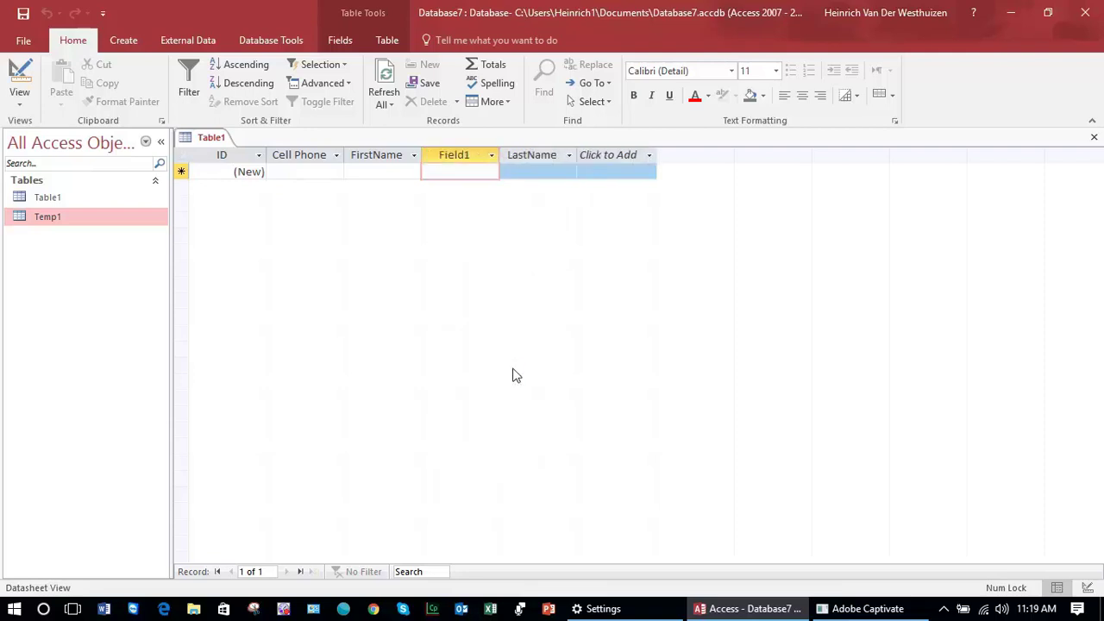
right_click(463, 156)
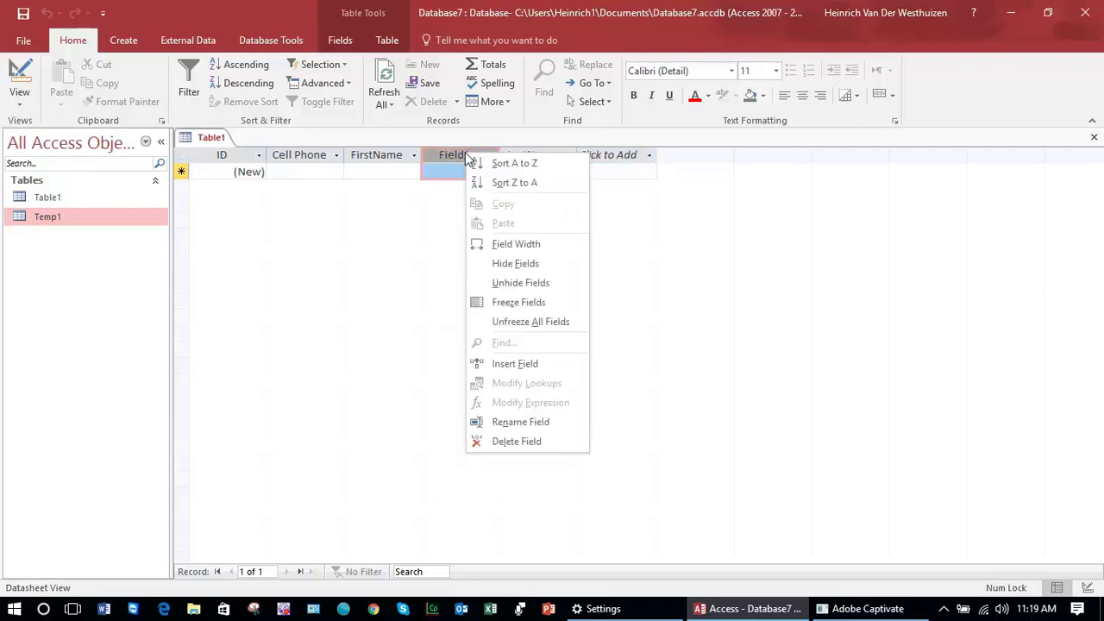
click(516, 441)
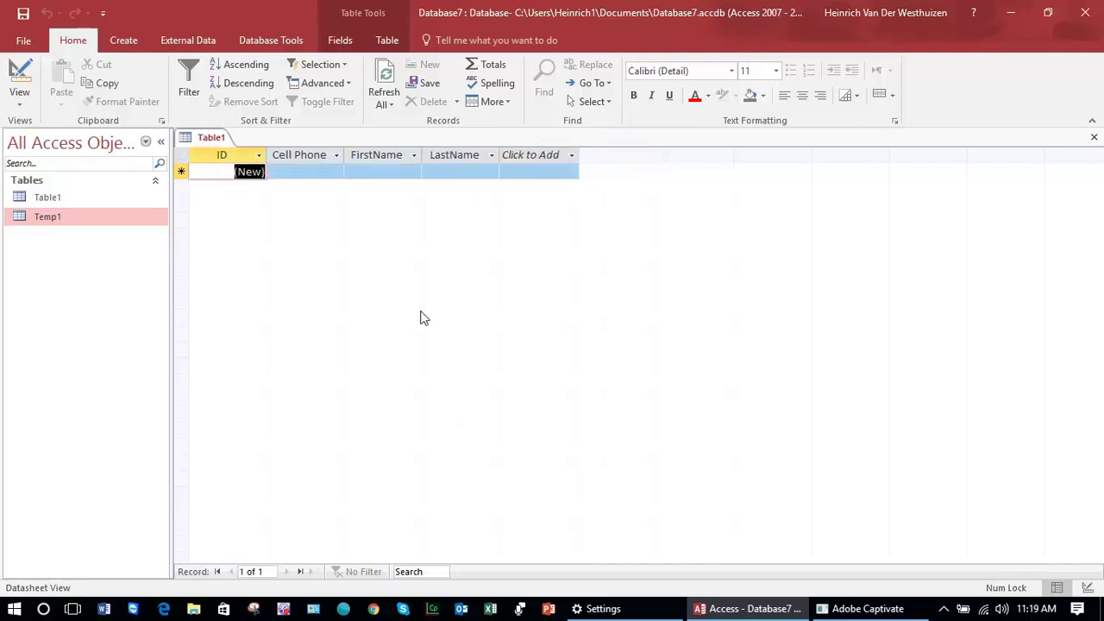
Move the FirstName column behind LastName in the datasheet
click(371, 153)
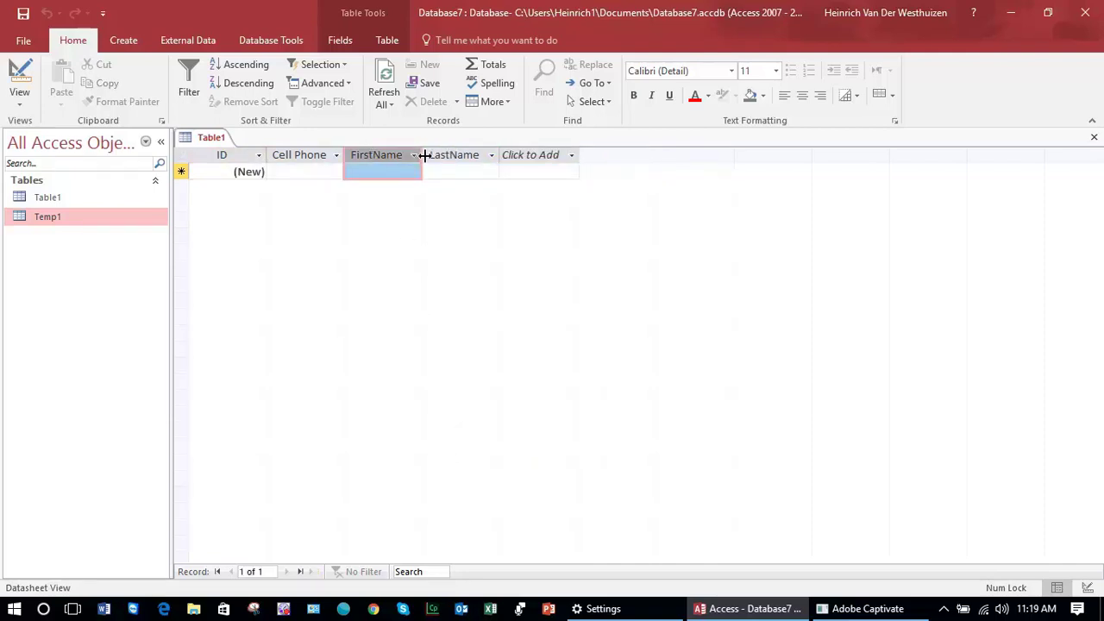
drag(386, 152, 506, 170)
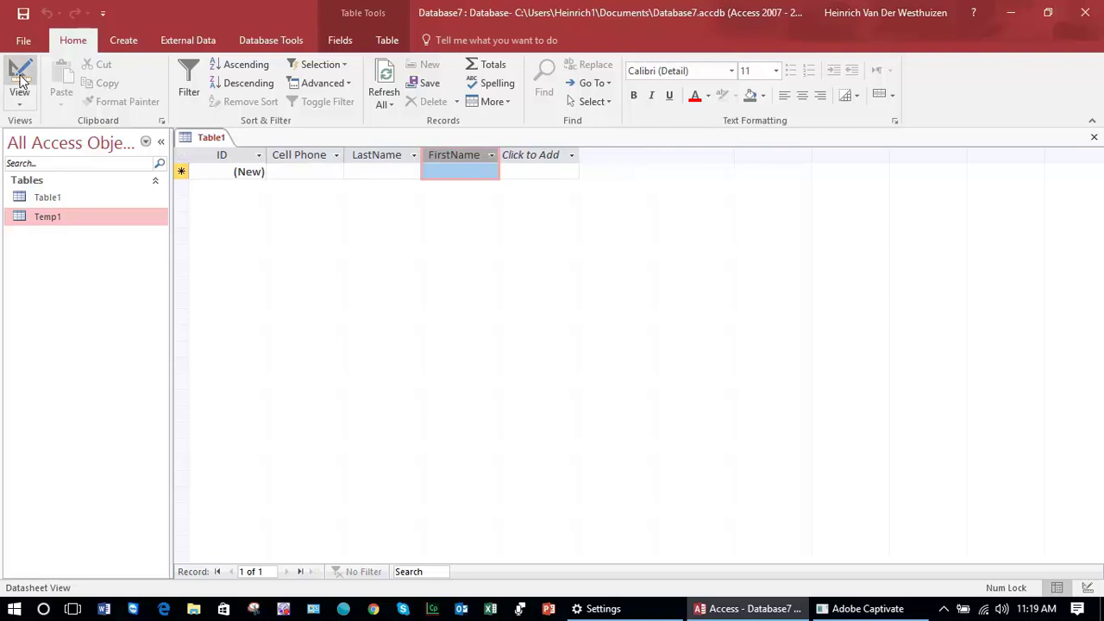
Switch Table1 back to Design View and select the FirstName field row
click(21, 100)
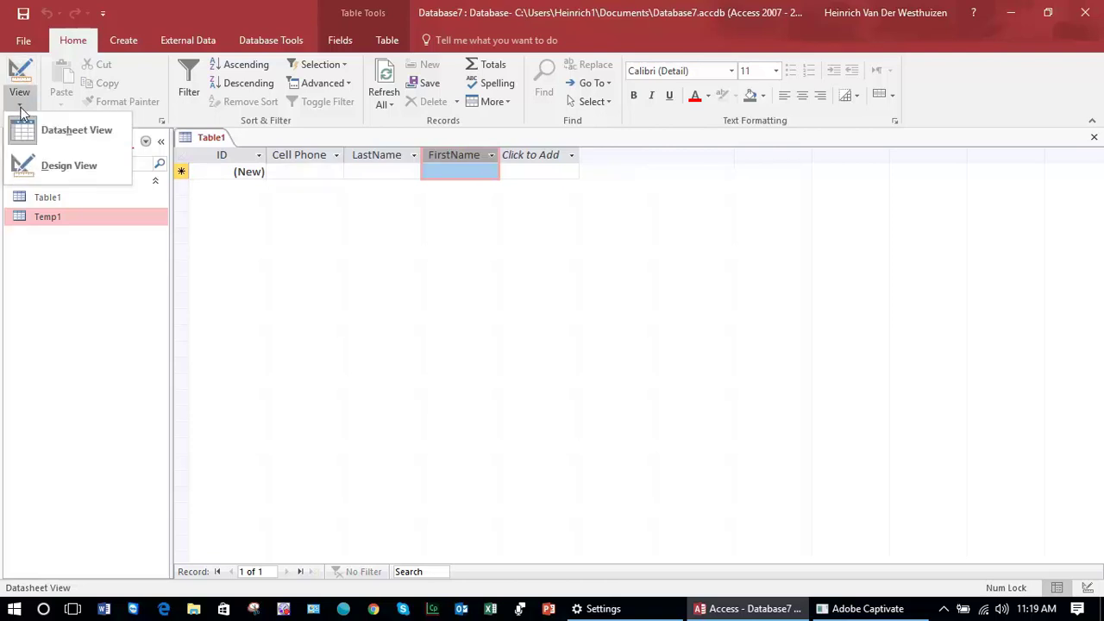
click(54, 169)
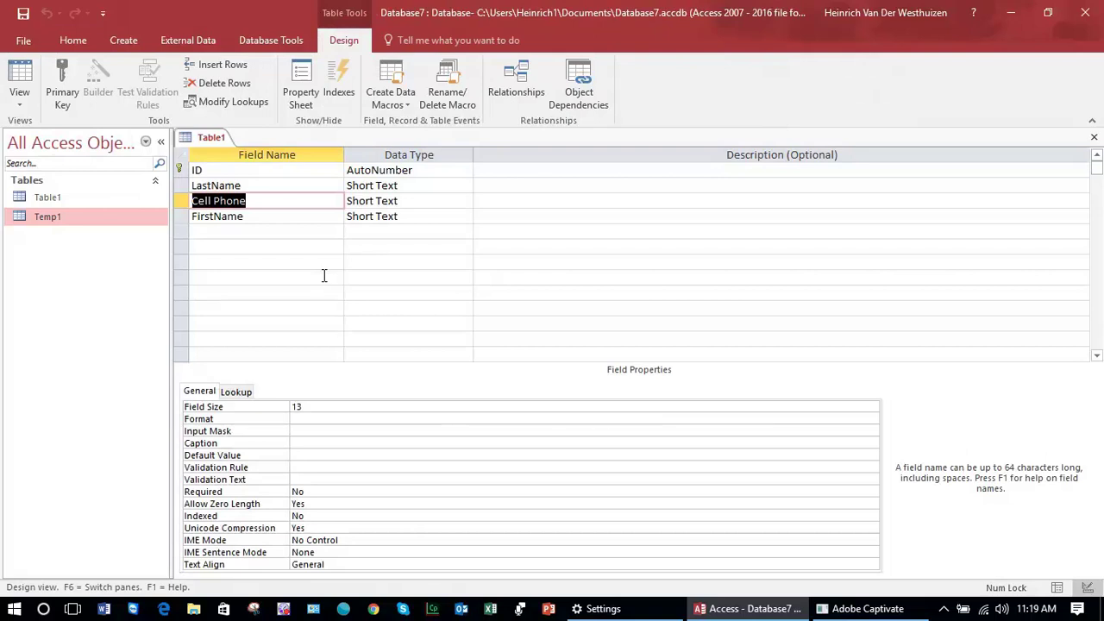
click(180, 216)
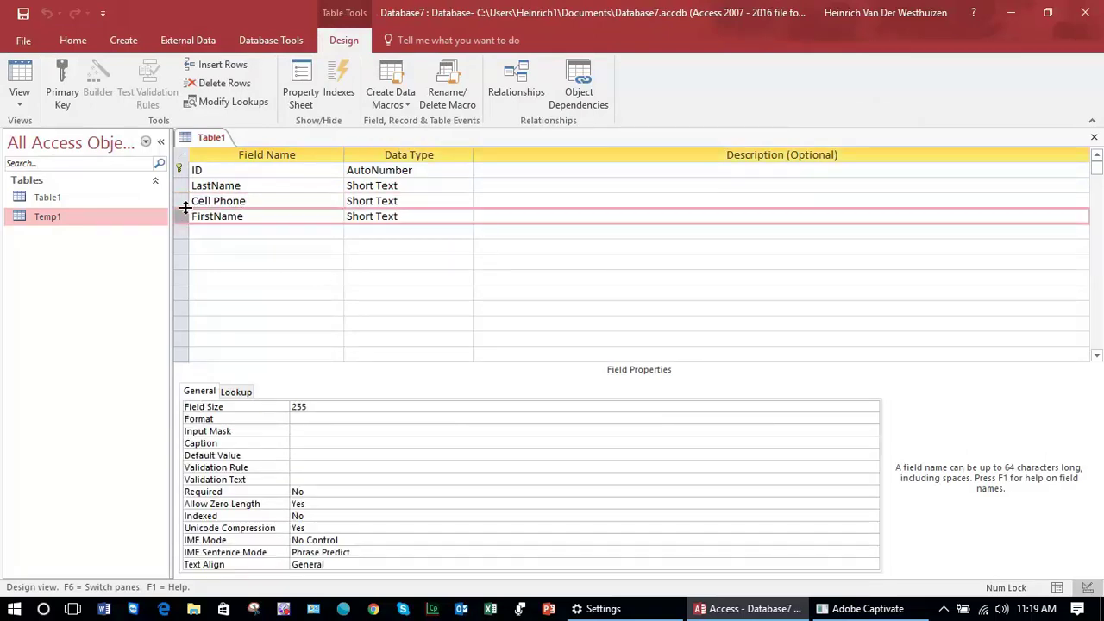